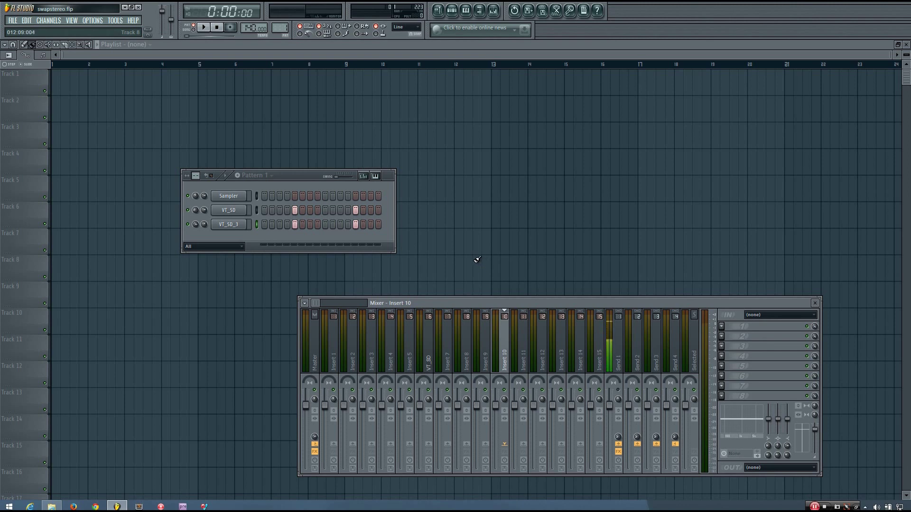
Step: Move the mixer window up and select the VT_SD insert track
drag(470, 300, 416, 291)
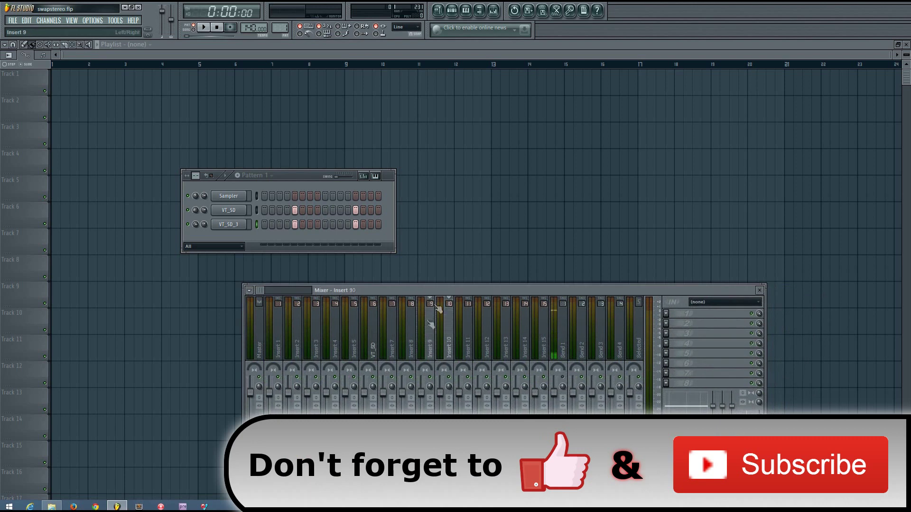
click(373, 342)
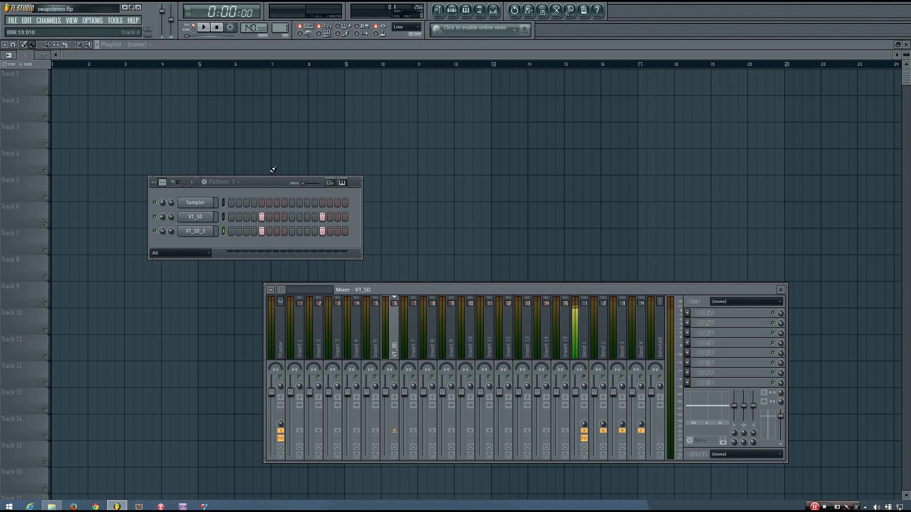
click(204, 27)
click(216, 28)
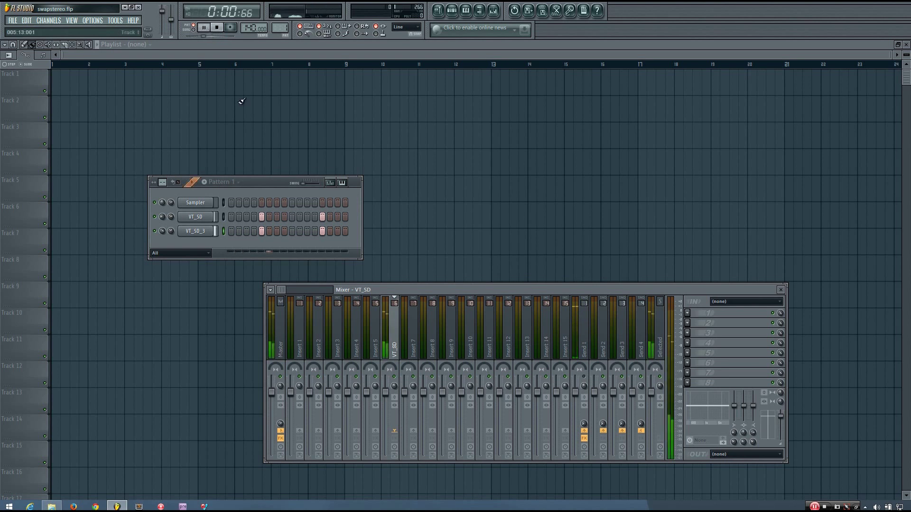
click(223, 216)
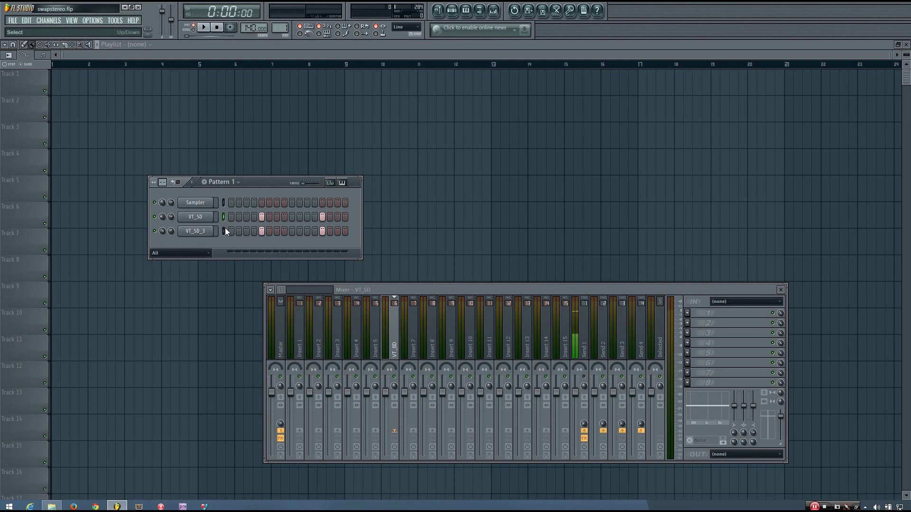
click(225, 227)
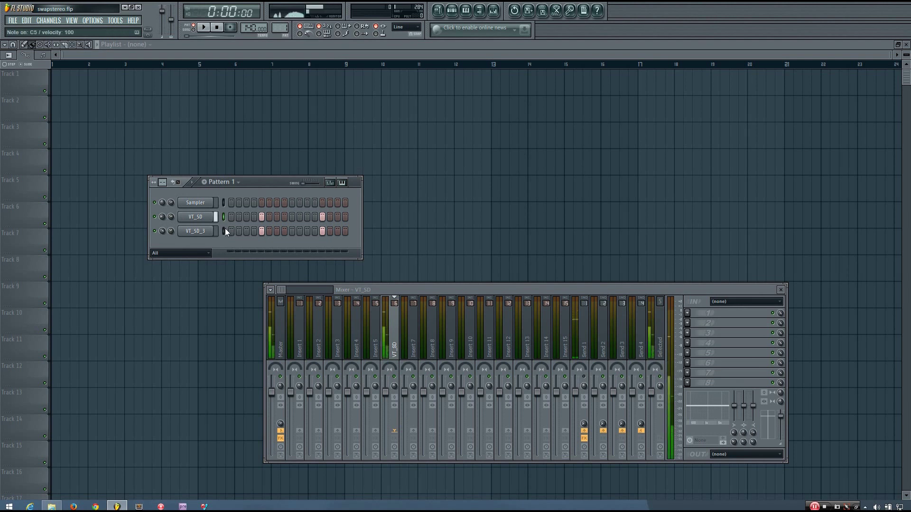
key(space)
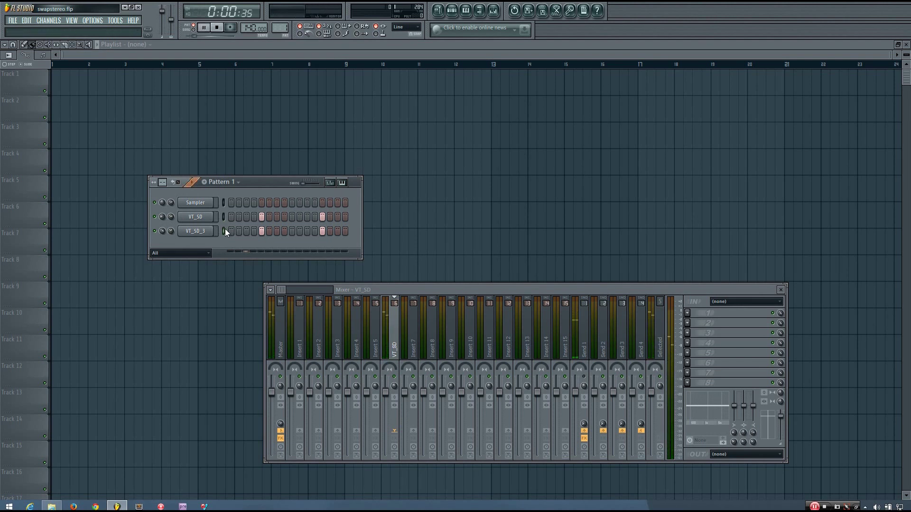
key(space)
click(373, 347)
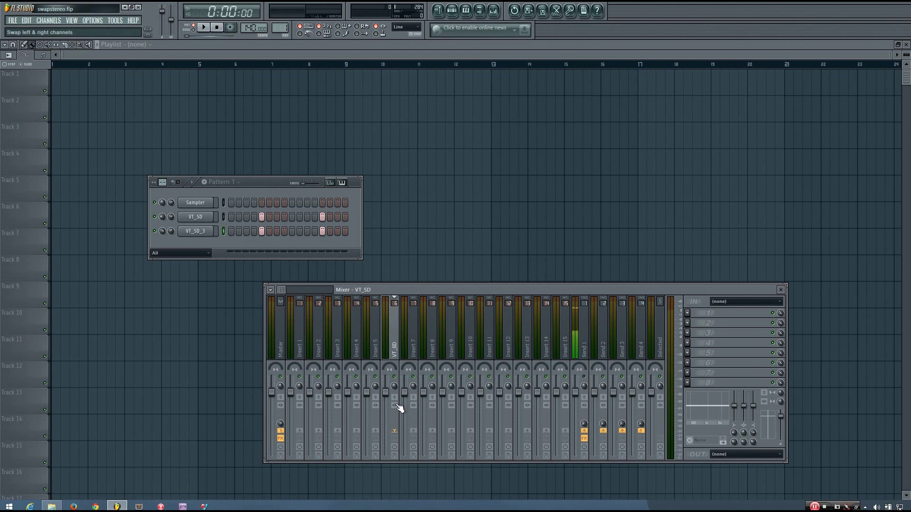
Step: Toggle VT_SD's swap left/right channels on and off while the pattern plays
click(396, 406)
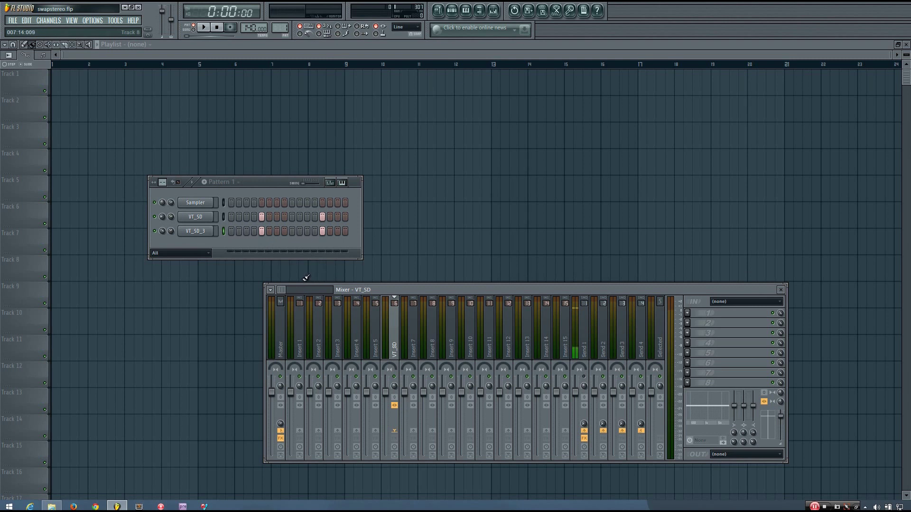
key(space)
click(396, 405)
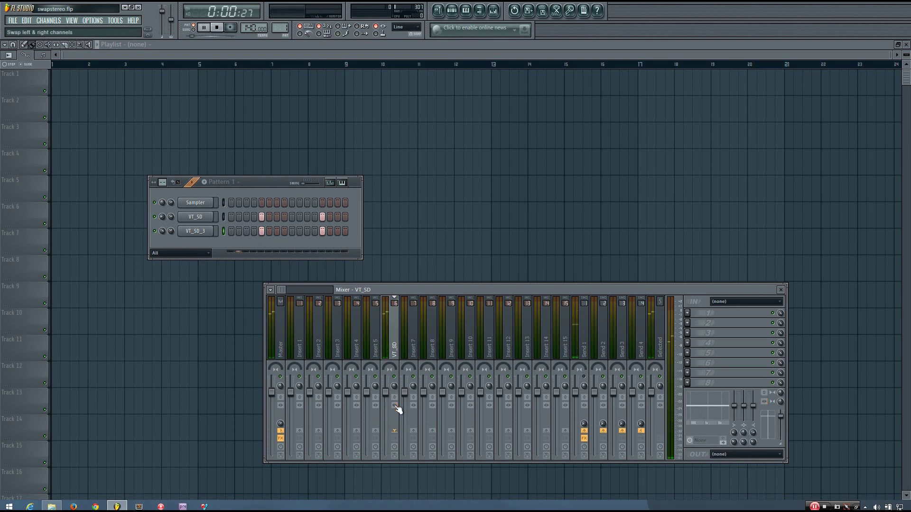
Step: Compare the channel swap again after selecting the VT_SD snare, leaving the swap enabled
click(397, 406)
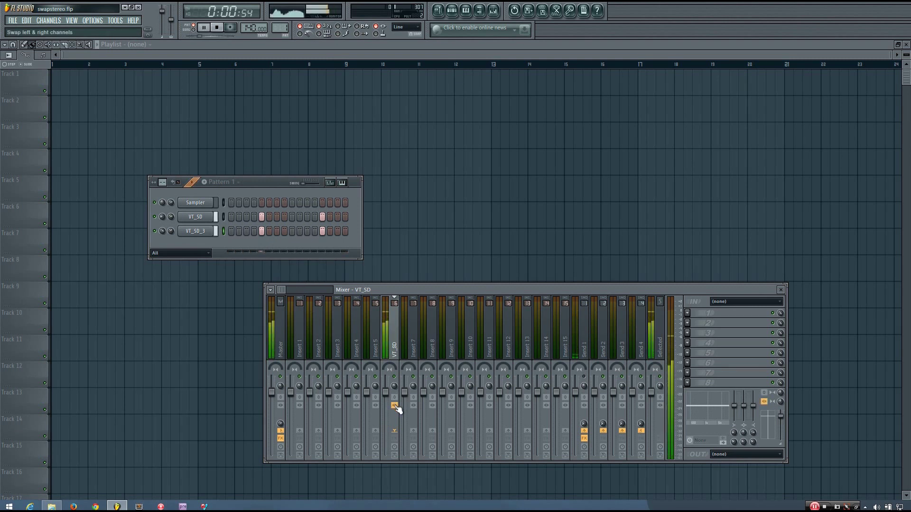
click(395, 407)
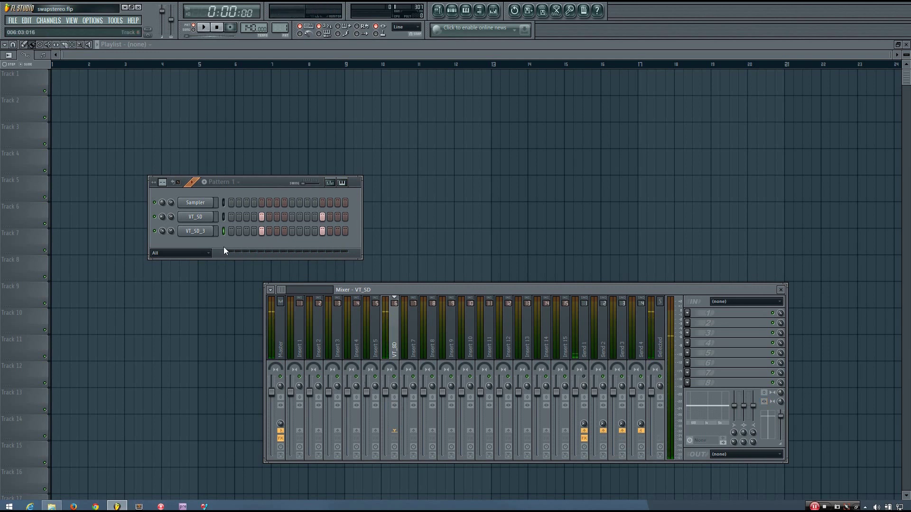
click(226, 215)
click(402, 408)
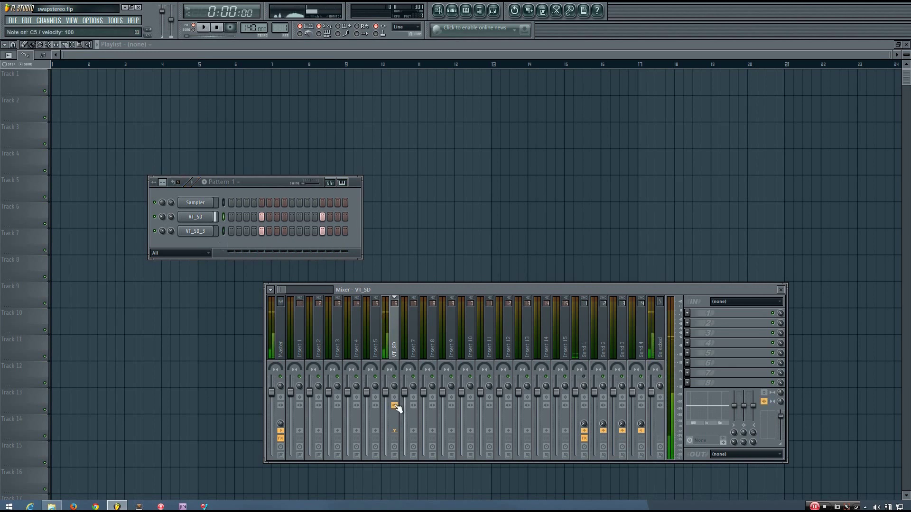
click(398, 408)
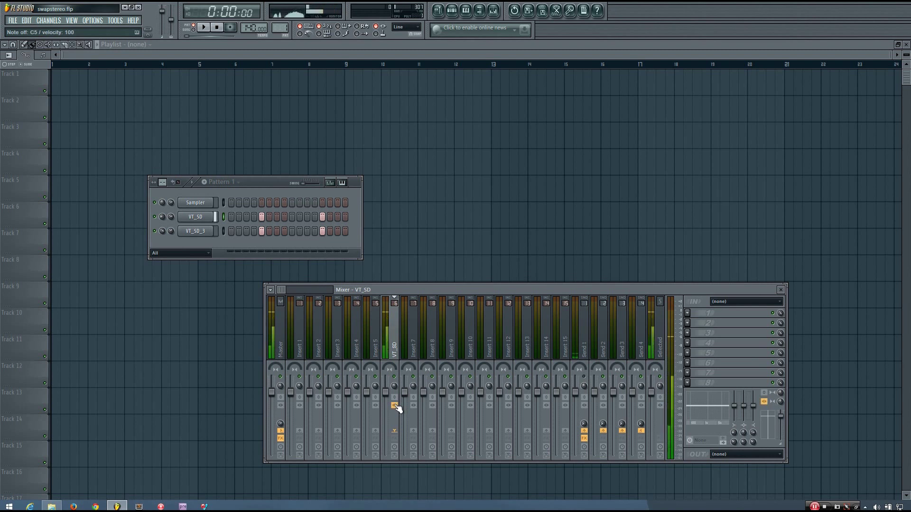